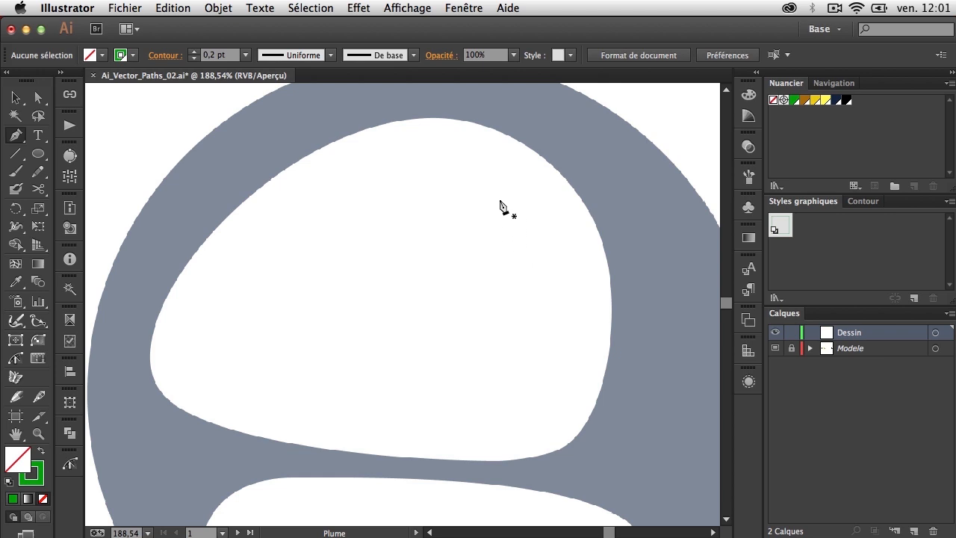
Draw a closed four-point straight-sided path with the Pen tool, placing anchors at the top, right, bottom and left extremes of the upper white shape
click(438, 119)
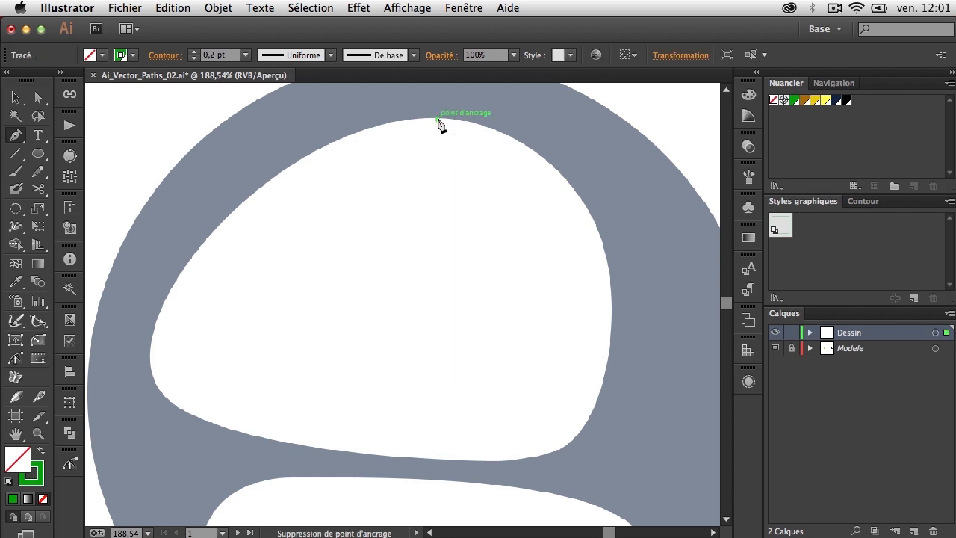
click(612, 311)
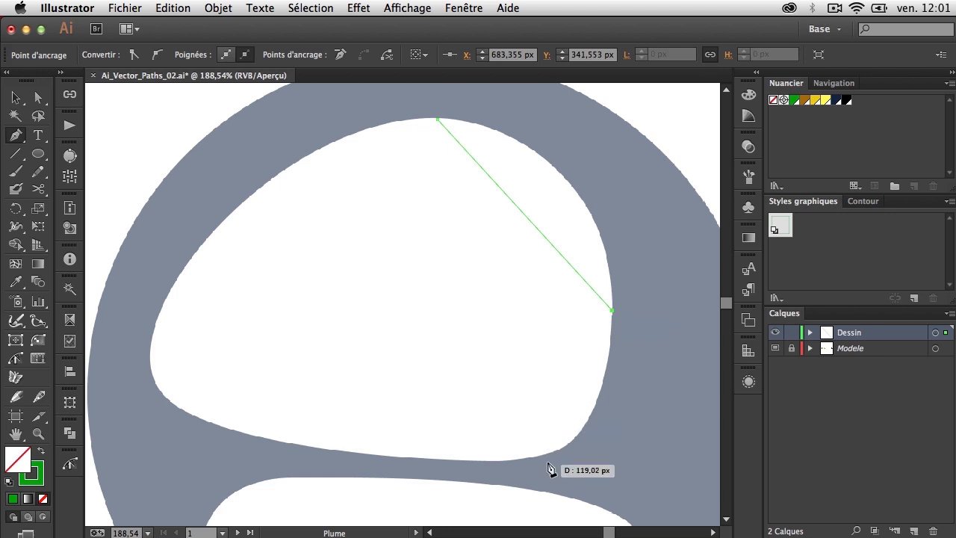
click(489, 460)
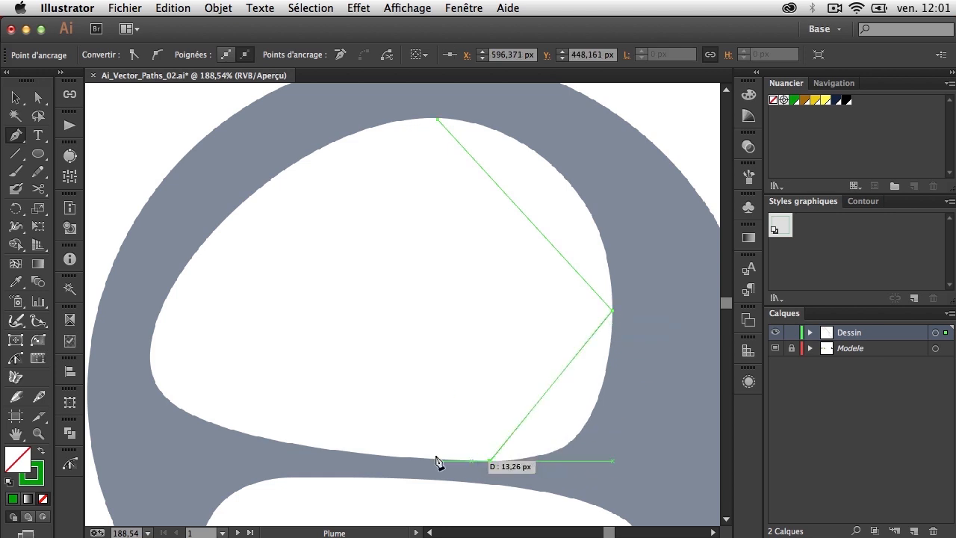
click(151, 362)
click(438, 119)
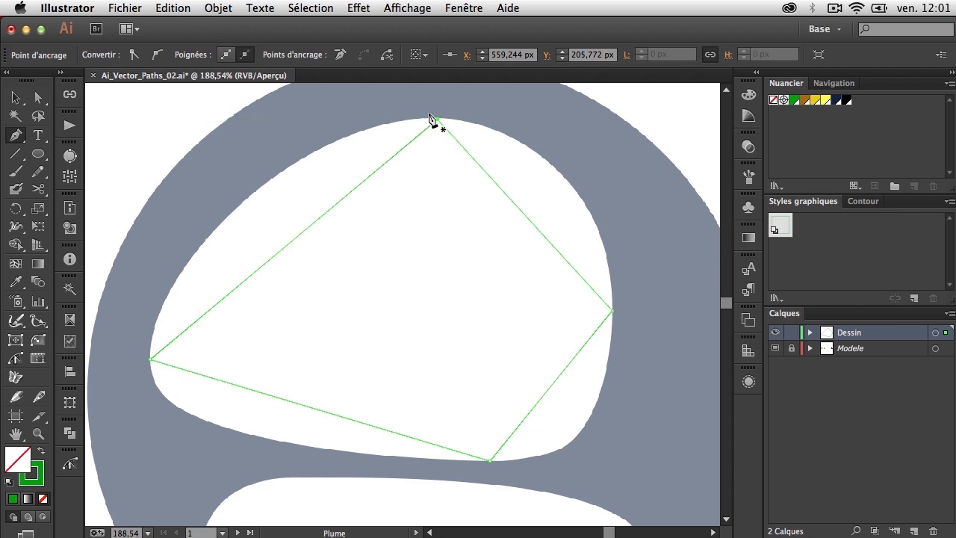
Convert the path's top and right anchors to smooth points, with horizontal handles at the top and vertical handles at the right
key(alt)
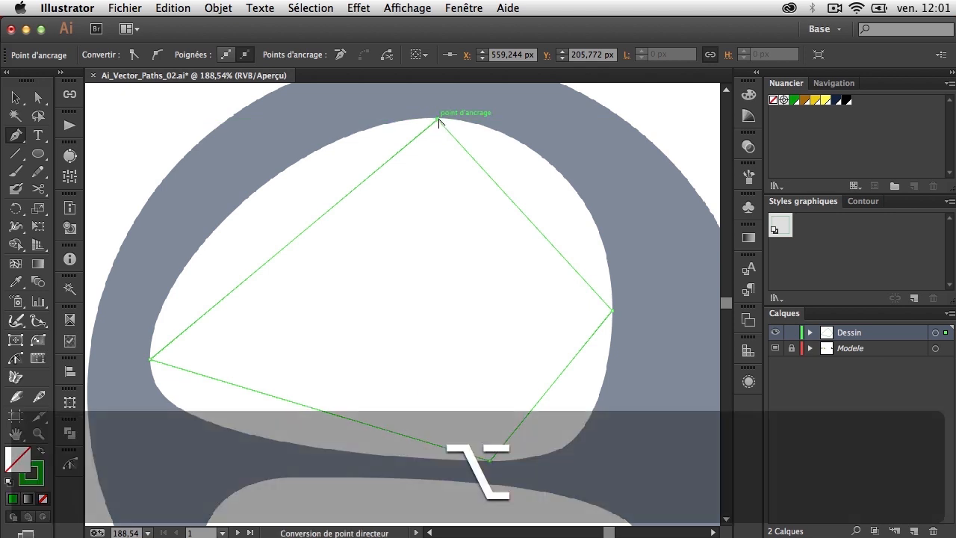
alt+click(438, 119)
click(861, 183)
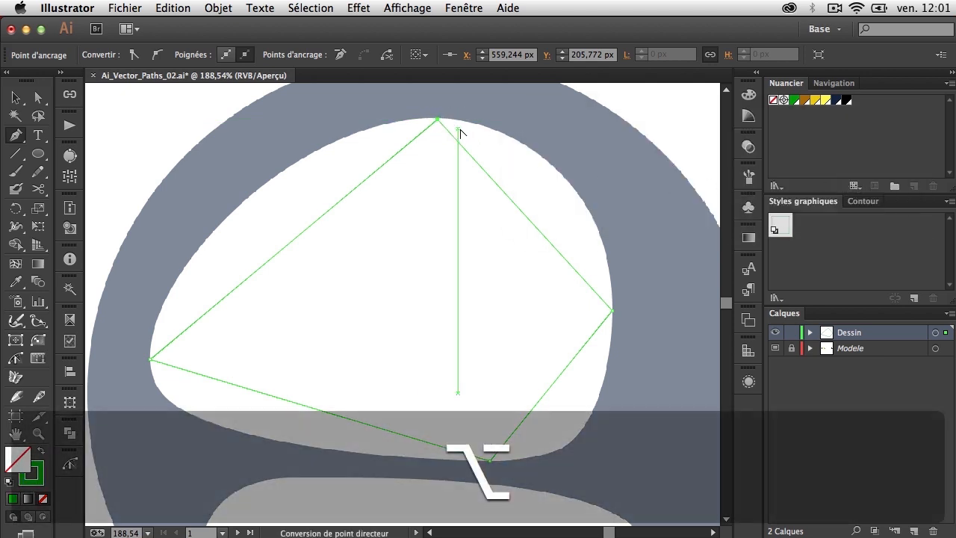
drag(441, 119, 565, 127)
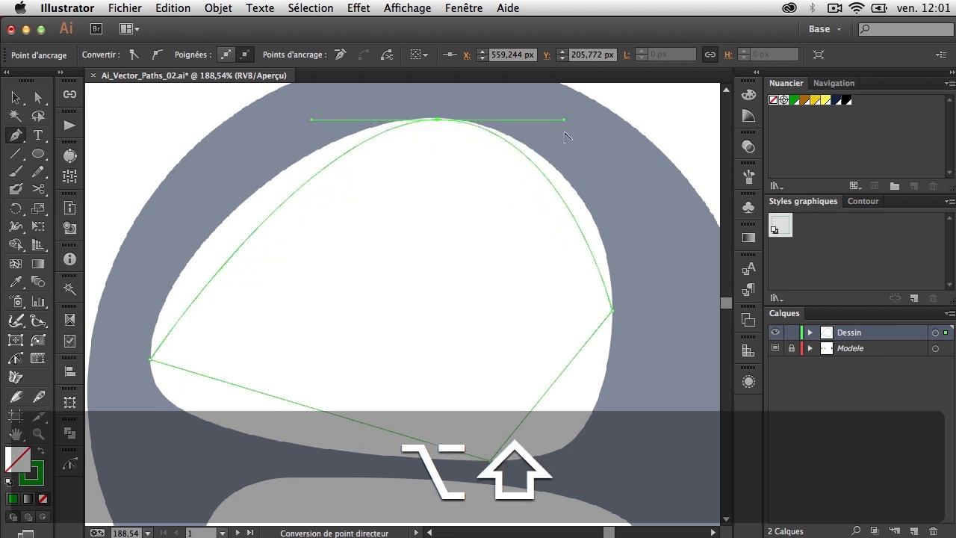
drag(612, 313, 600, 359)
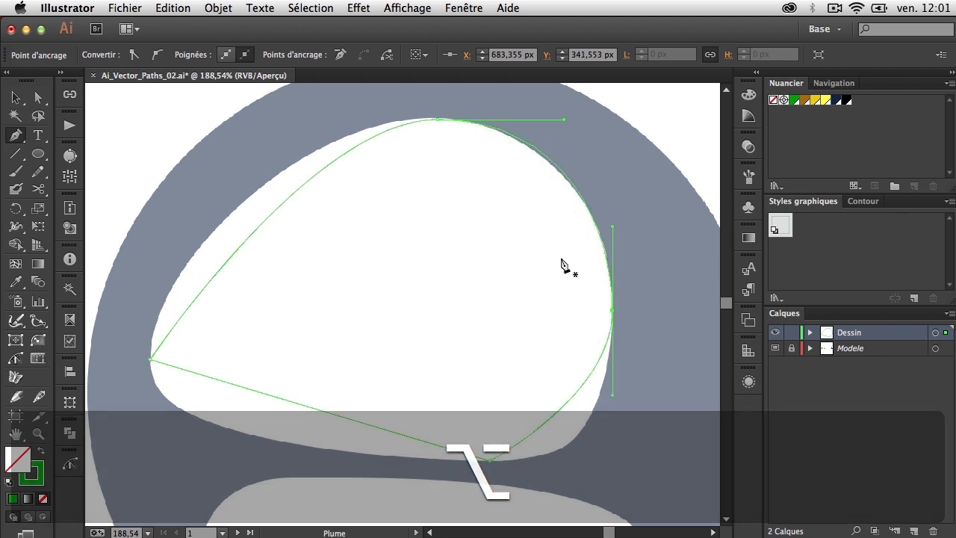
super+click(584, 232)
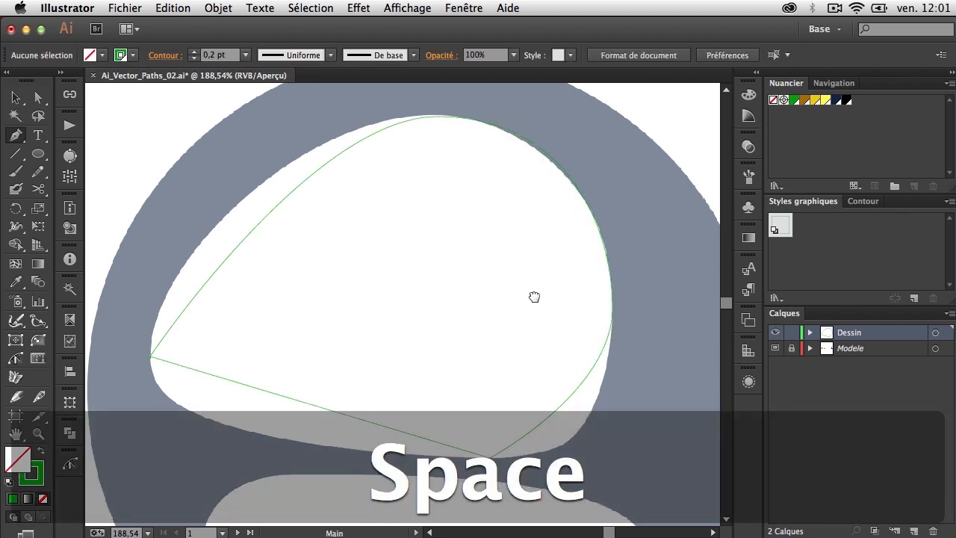
Convert the path's bottom anchor to a smooth point with horizontal handles that follow the shape's lower edge
drag(534, 302, 526, 165)
key(alt)
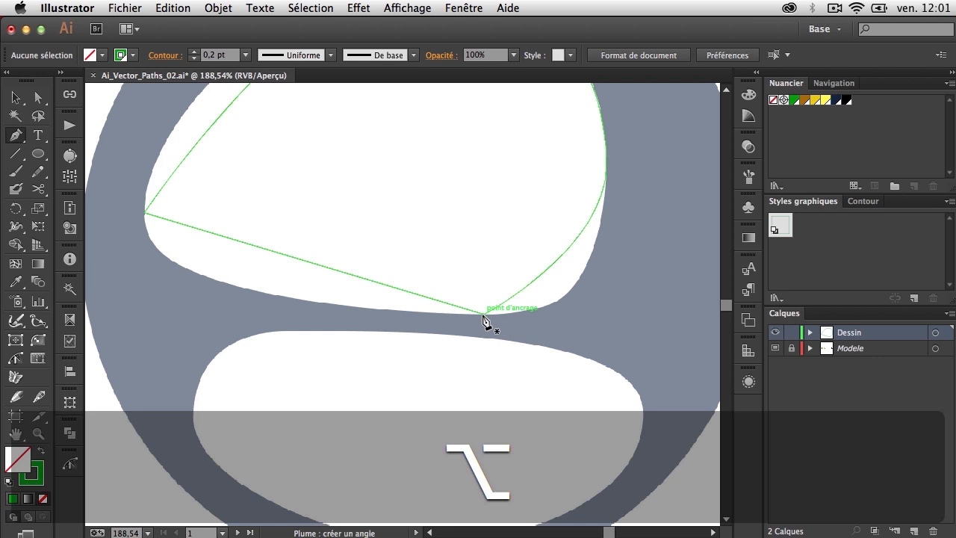
key(super)
super+click(483, 316)
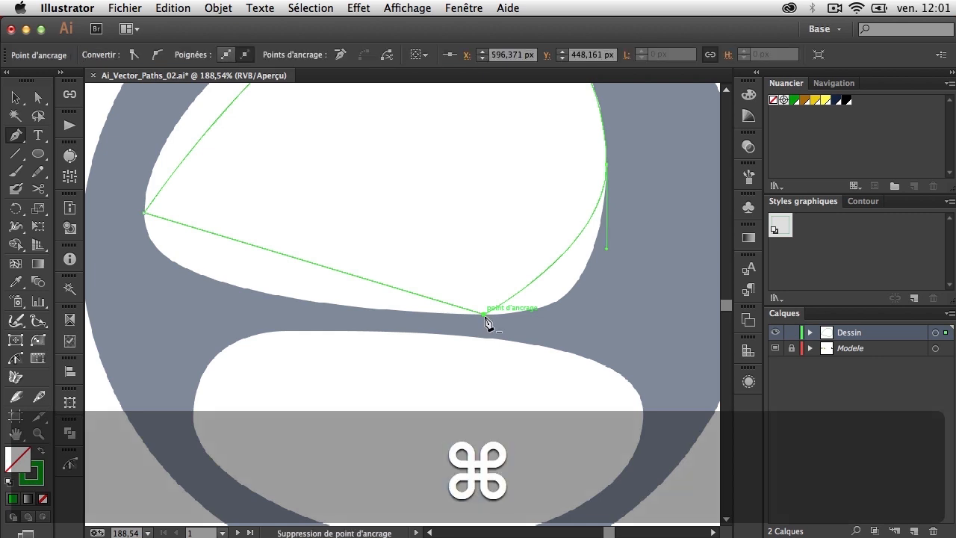
key(alt)
drag(483, 315, 390, 315)
Convert the path's leftmost anchor to a smooth point with vertical handles that follow the shape's left side
key(alt)
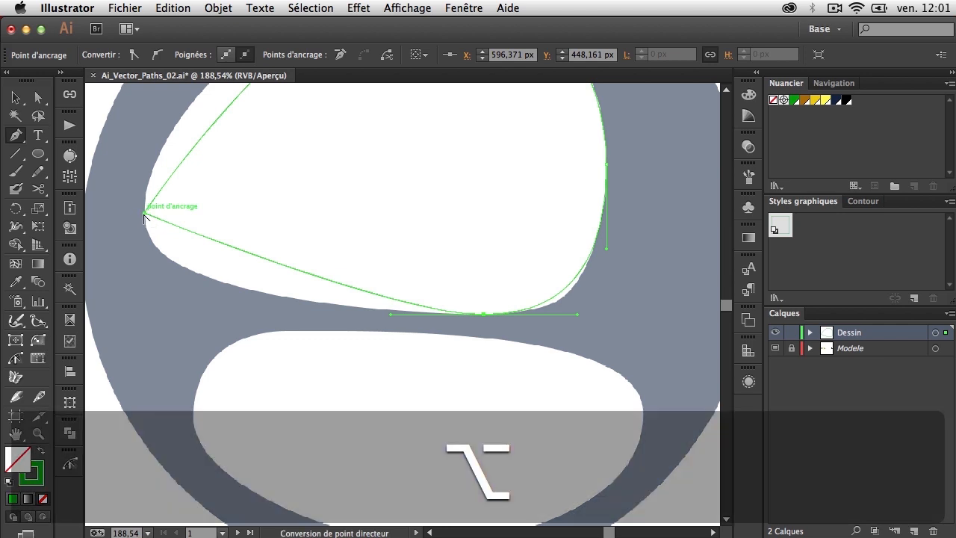
key(shift)
drag(146, 215, 161, 120)
Reposition the path's top anchor to X 553,061 px and Y 205,772 px to match the template contour
key(space)
drag(266, 214, 350, 354)
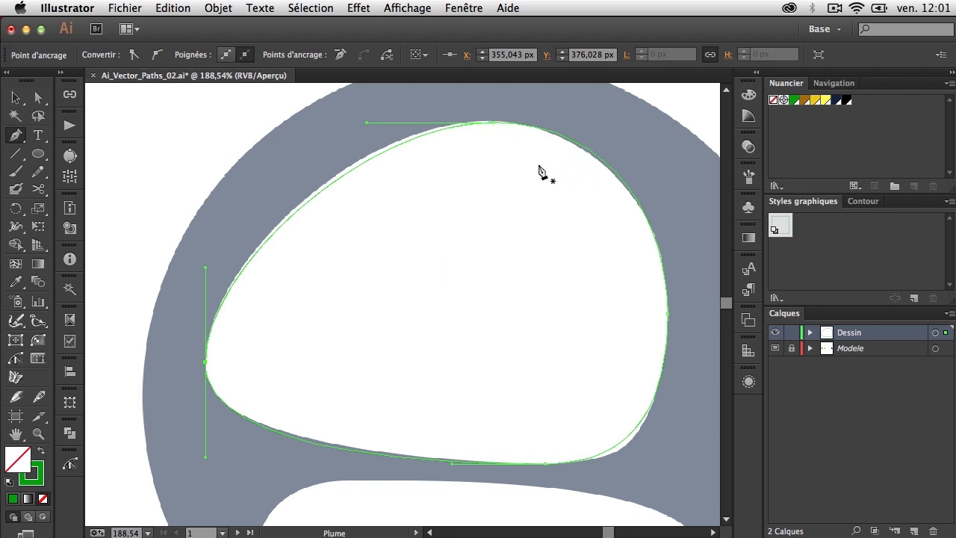
key(a)
drag(494, 126, 487, 123)
key(Up)
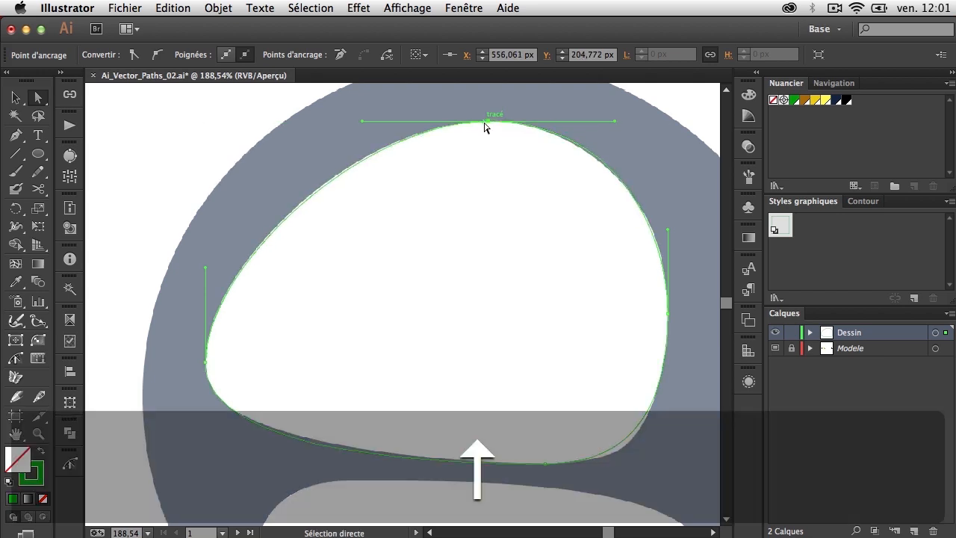
key(Left)
key(Left)
key(Left)
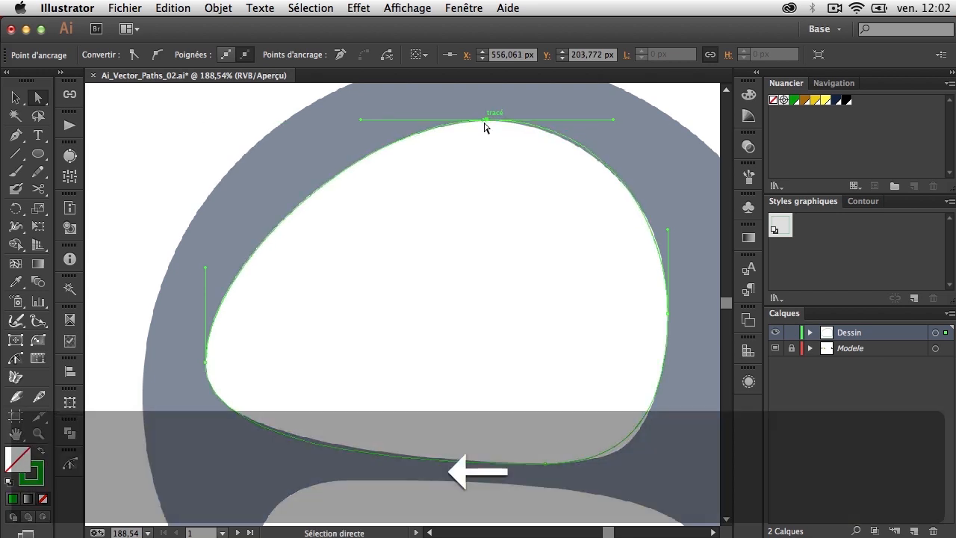
key(Down)
key(Down)
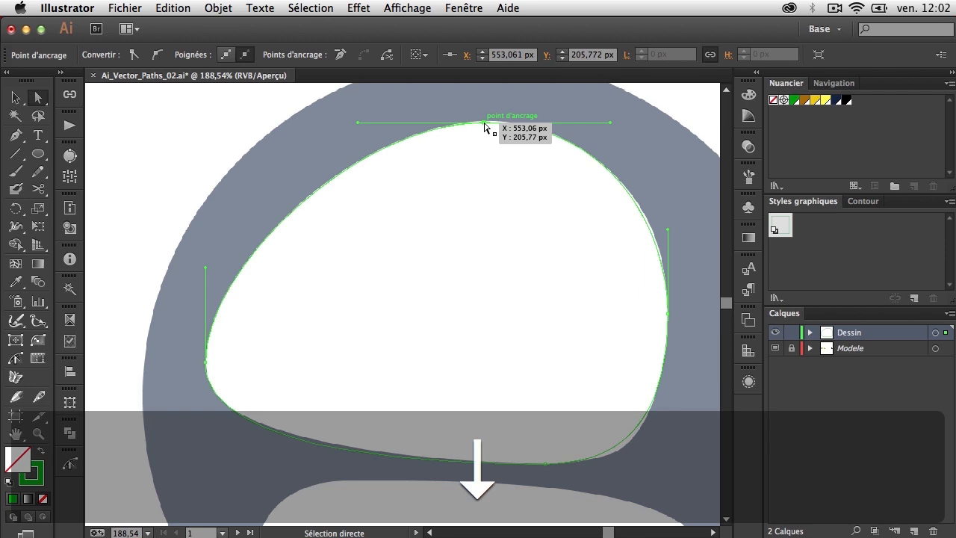
click(456, 8)
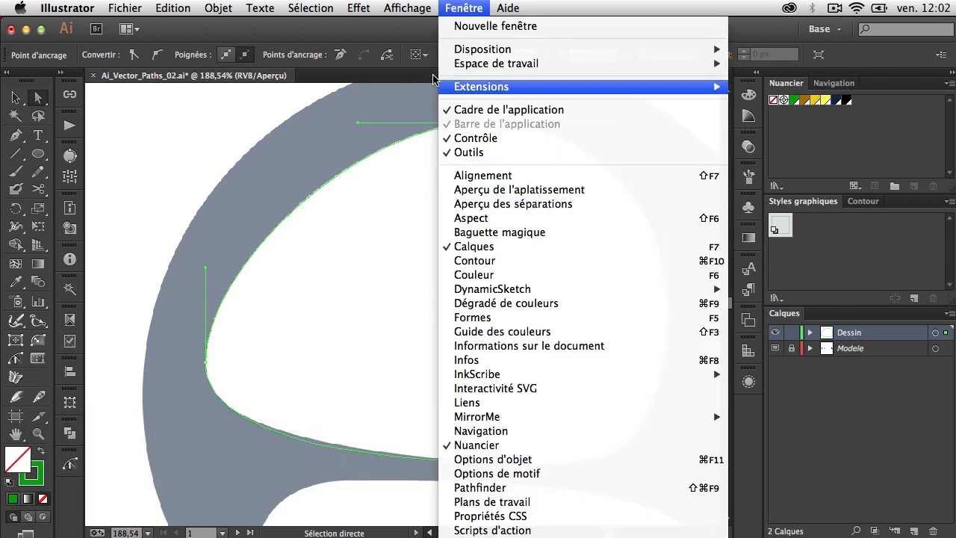
mouse_move(422, 9)
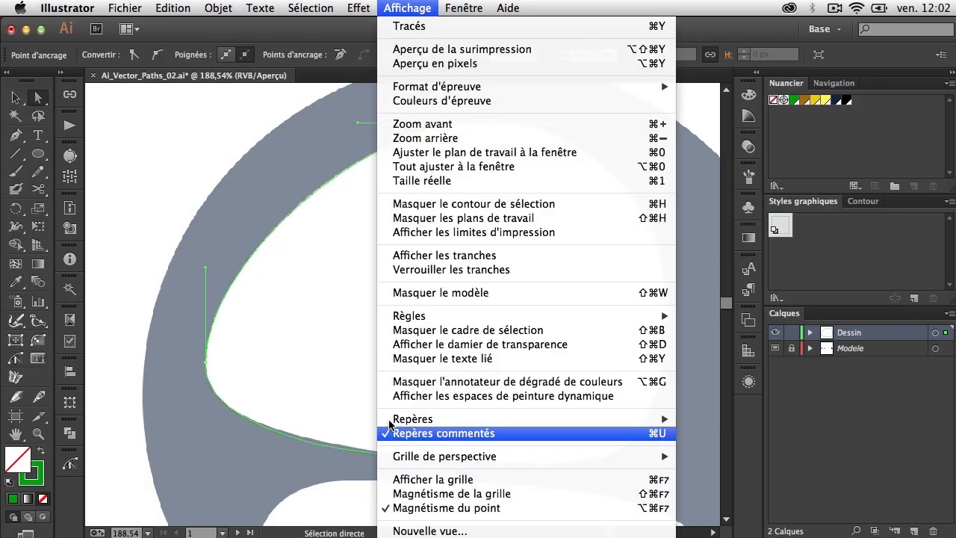
click(275, 268)
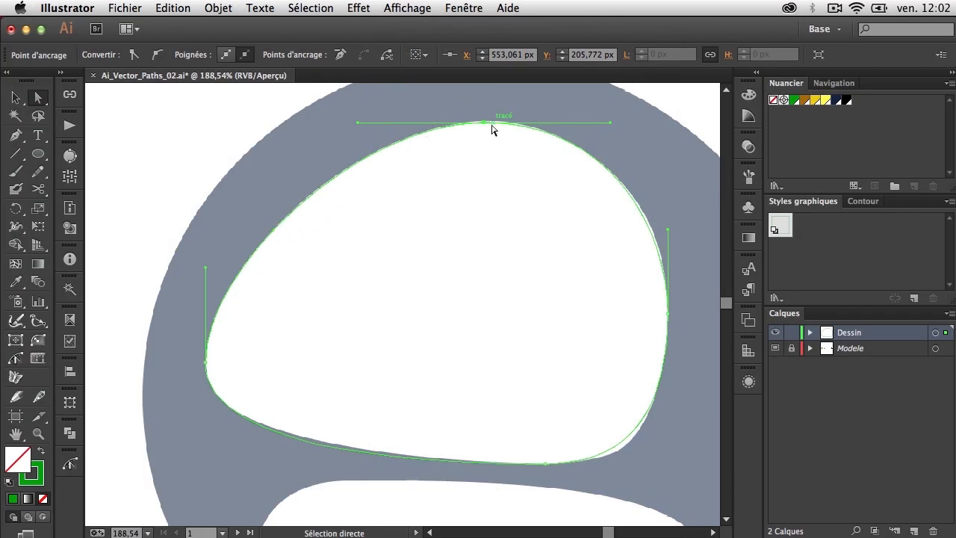
Nudge the top anchor up to Y 204,772 px and adjust the facing handles of the top and right anchors to fit the upper-right arc
drag(487, 126, 486, 128)
key(Up)
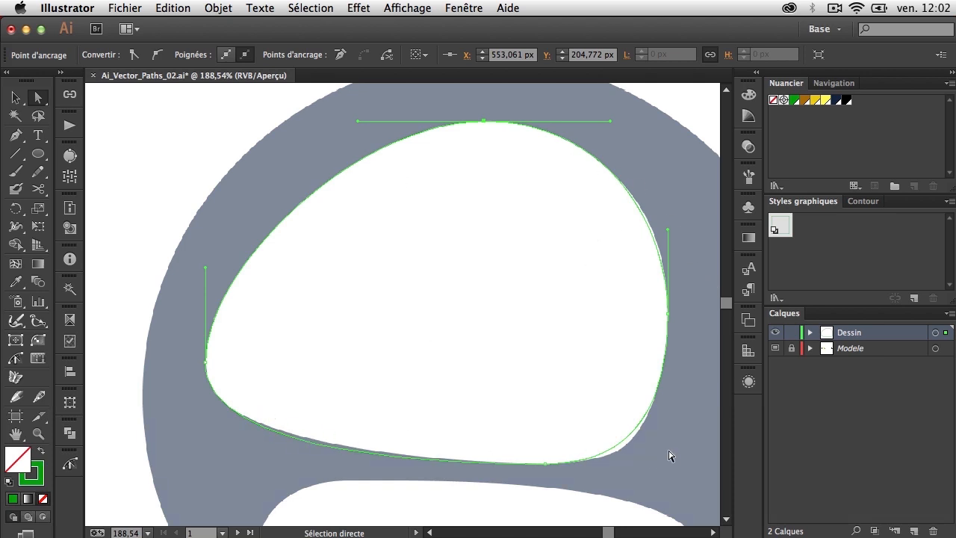
key(super+space)
drag(463, 121, 692, 345)
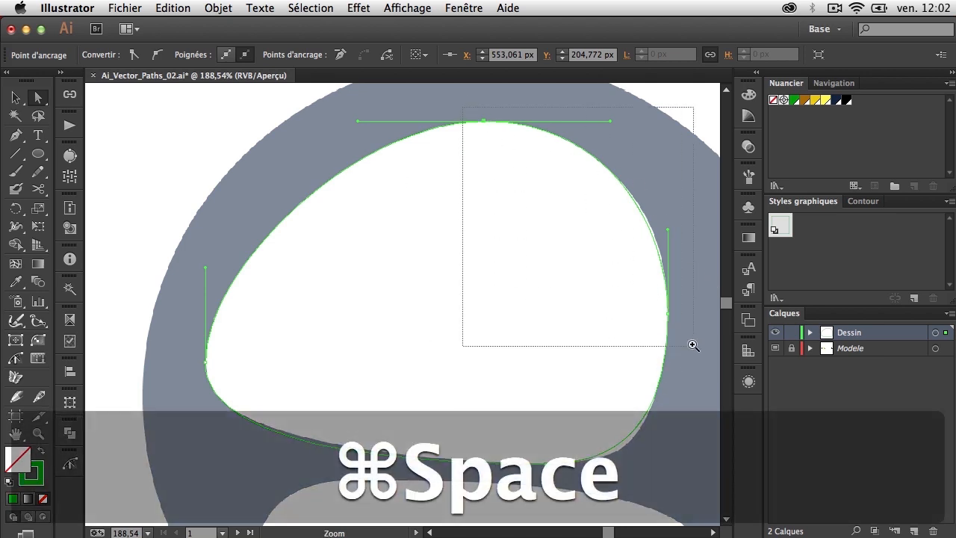
drag(587, 361, 629, 290)
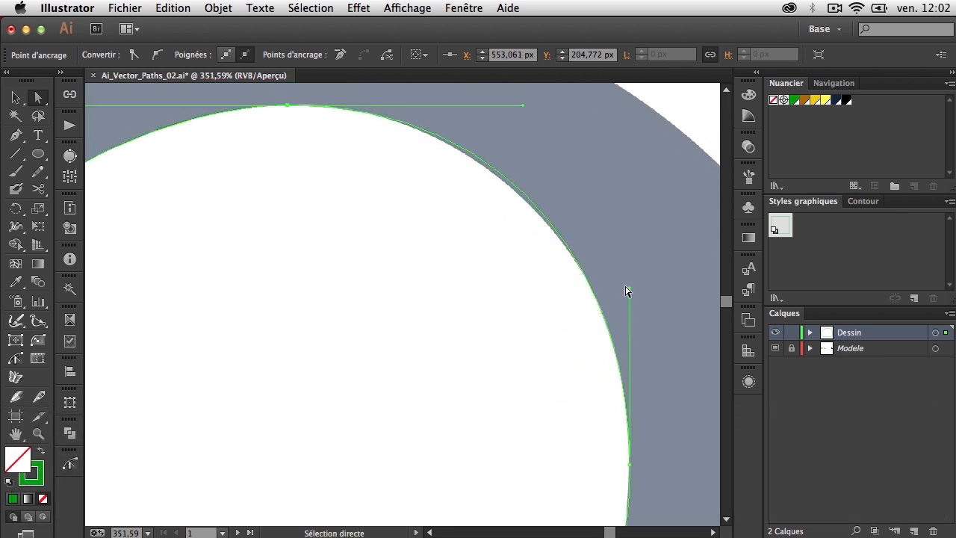
drag(523, 106, 503, 107)
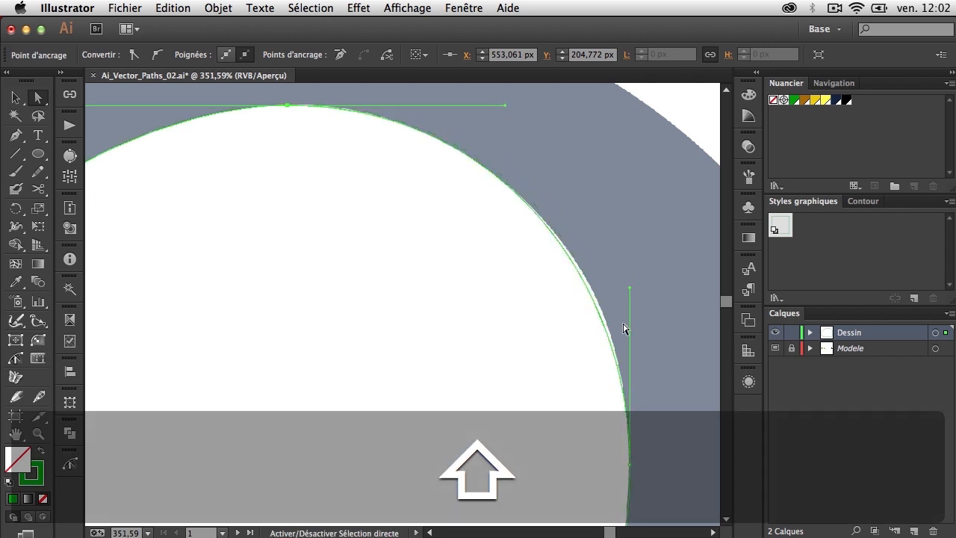
Add an anchor on the upper-right arc, move it to about X 674,432 px, Y 286,159 px, and adjust its upper handle to follow the contour
key(p)
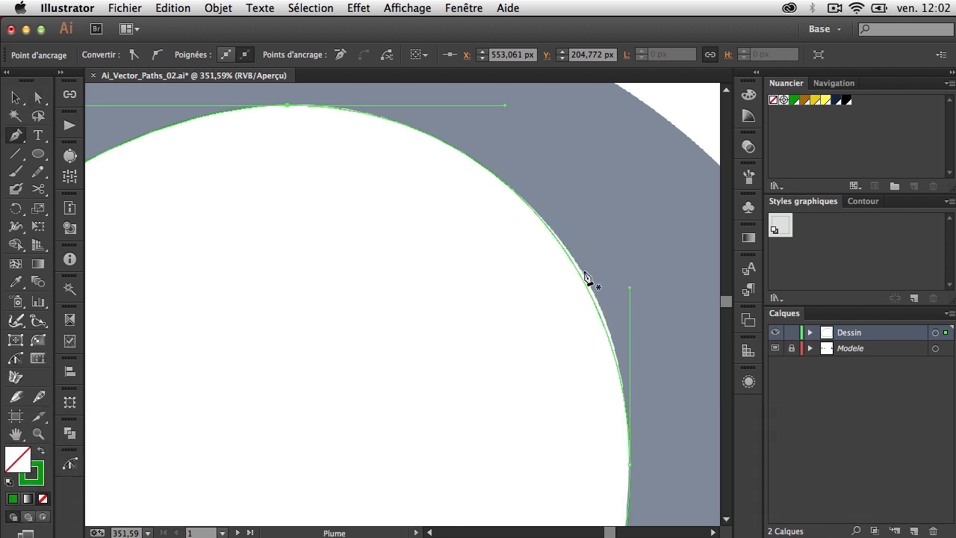
click(609, 340)
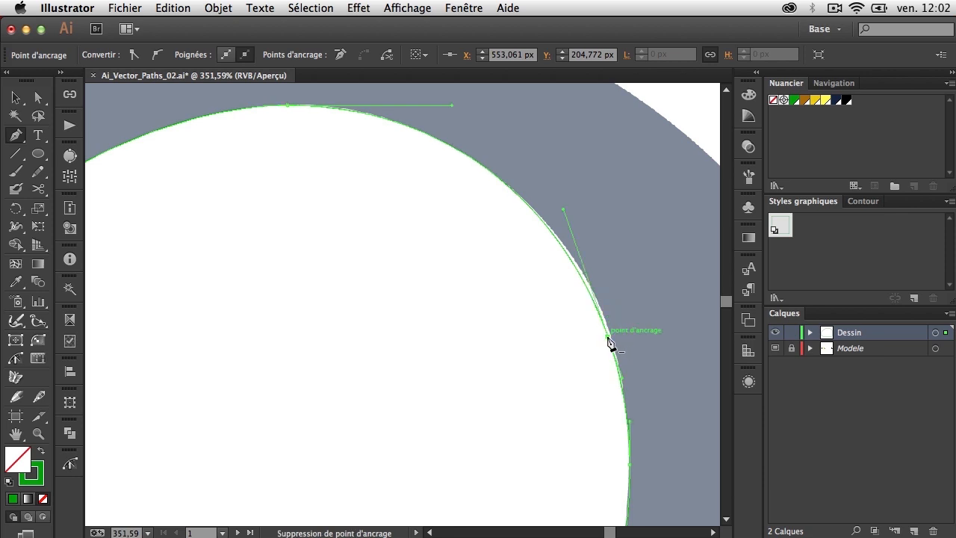
key(super)
drag(608, 335, 605, 318)
mouse_move(561, 195)
mouse_down()
mouse_move(554, 215)
mouse_move(557, 205)
mouse_up()
drag(604, 324, 605, 321)
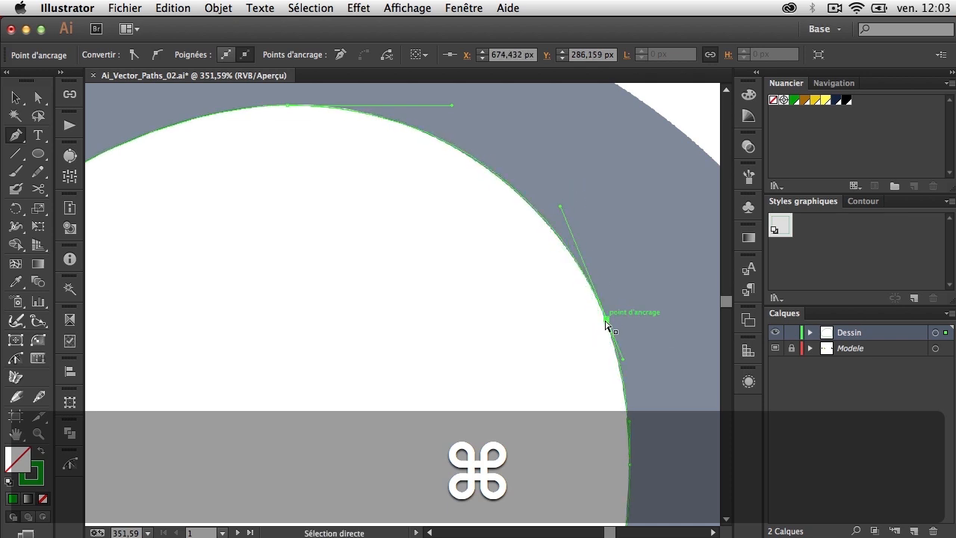
Try out added anchor points at different places on the lower-right bend, undoing each attempt
key(space)
drag(602, 395, 553, 153)
drag(496, 372, 520, 211)
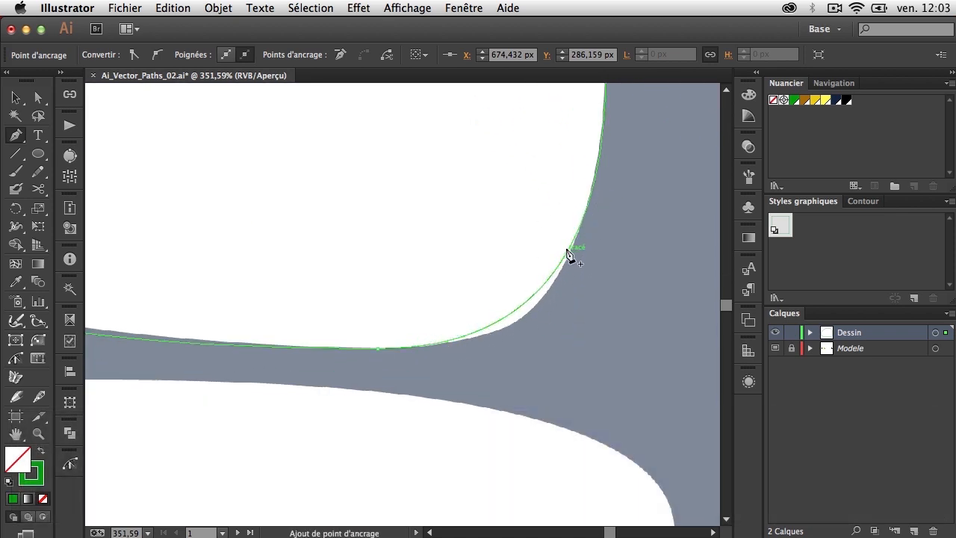
click(479, 330)
drag(480, 330, 491, 336)
key(super+z)
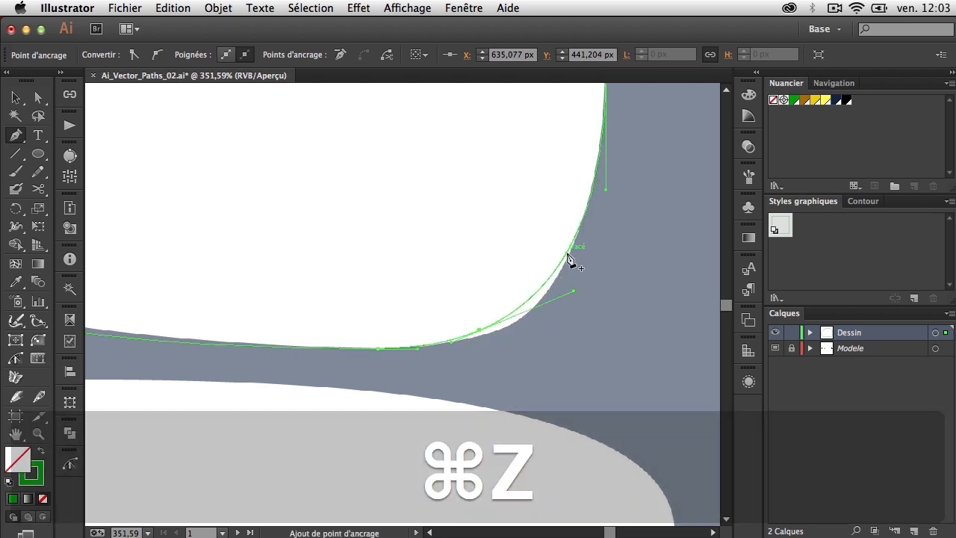
key(super+z)
click(566, 259)
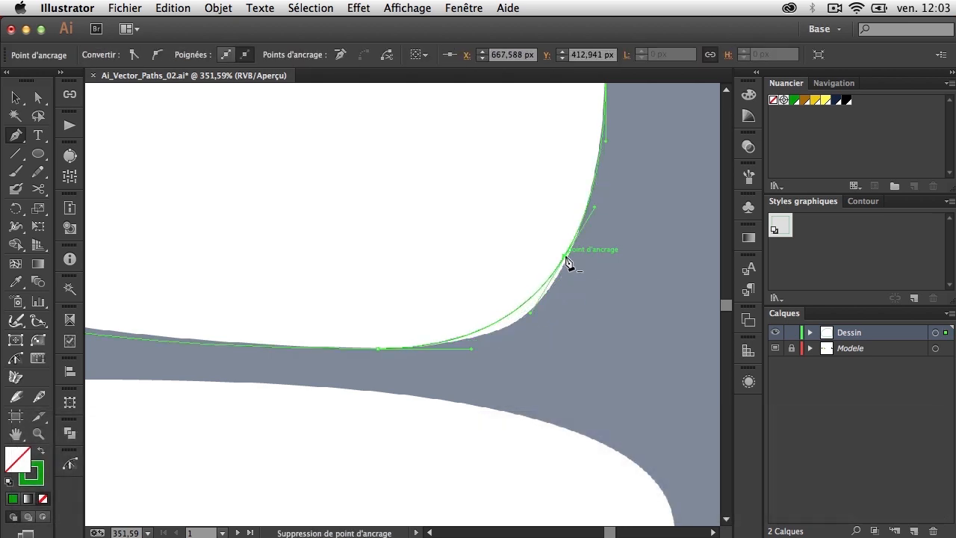
drag(567, 260, 556, 274)
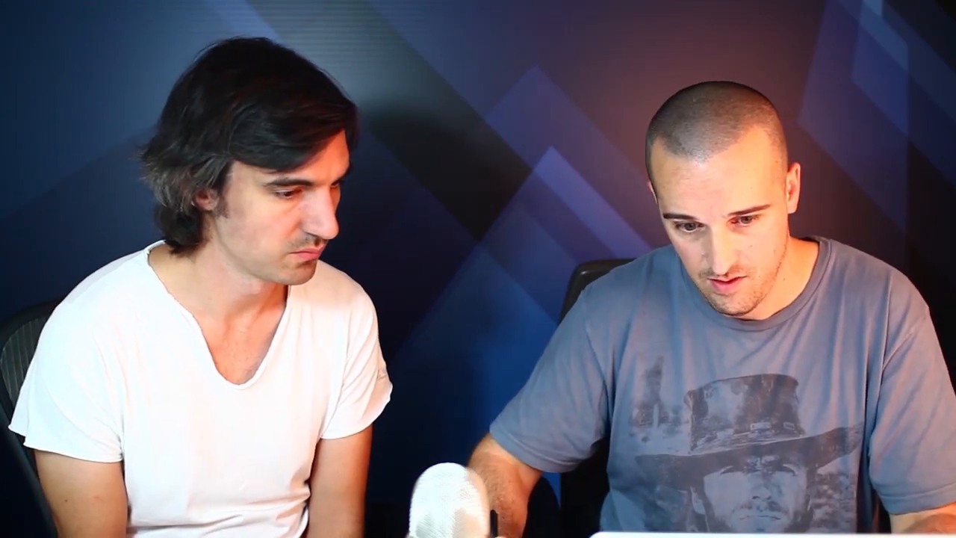
key(super+z)
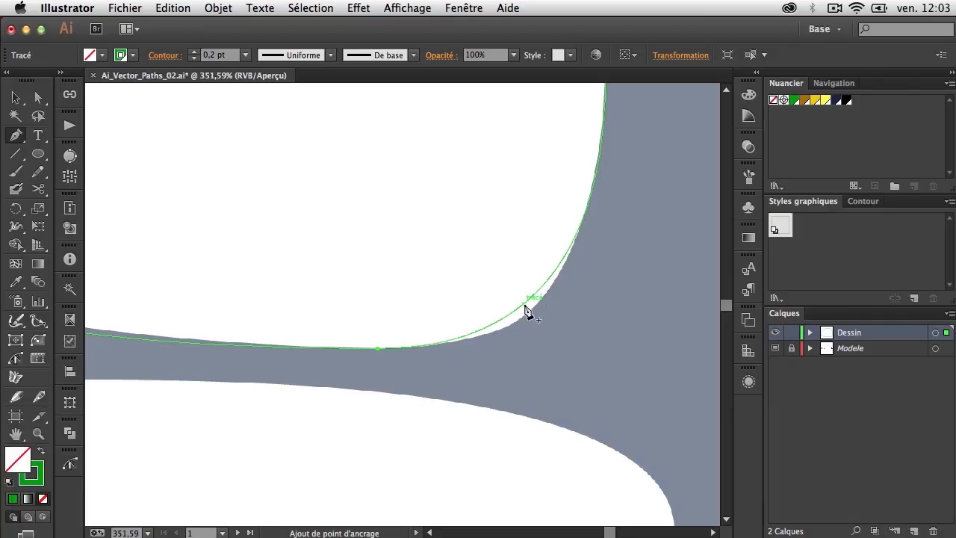
Add an anchor on the lower-right bend, try out its handle lengths, and move the anchor to X 653,954 px, Y 433,774 px
click(525, 309)
key(super)
drag(525, 309, 531, 311)
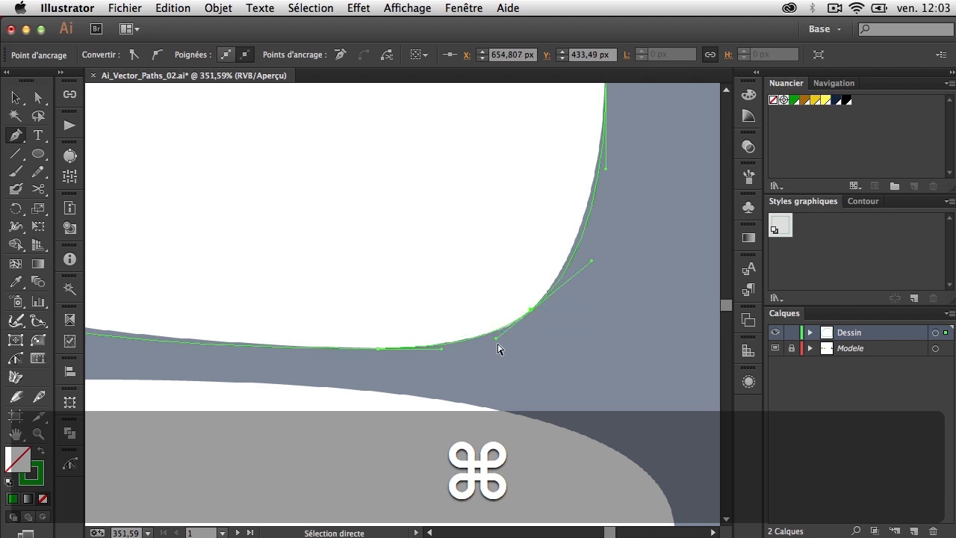
drag(593, 261, 574, 276)
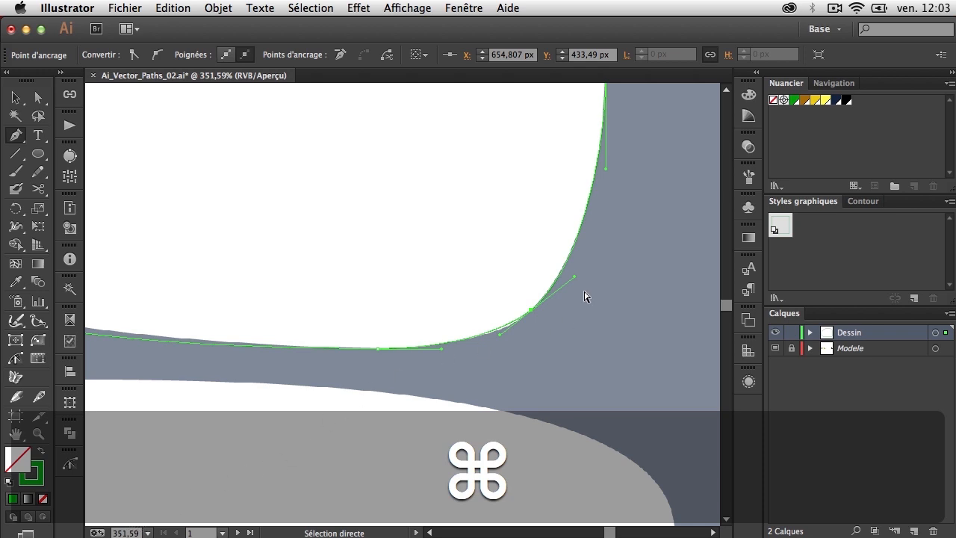
key(alt)
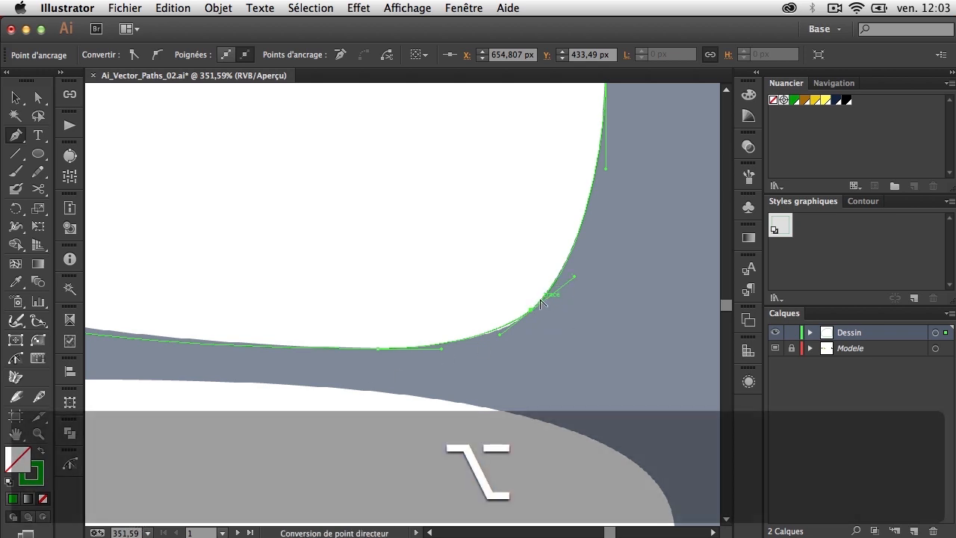
mouse_move(575, 279)
mouse_down()
mouse_move(602, 253)
mouse_move(614, 274)
mouse_move(612, 322)
mouse_move(584, 373)
mouse_move(558, 379)
mouse_move(604, 291)
mouse_move(569, 262)
mouse_move(583, 272)
mouse_up()
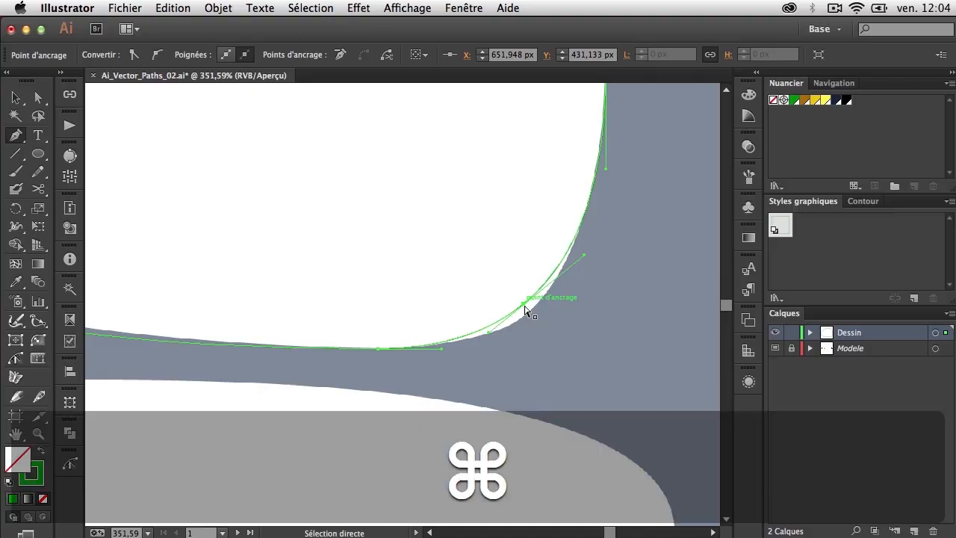
drag(523, 308, 529, 309)
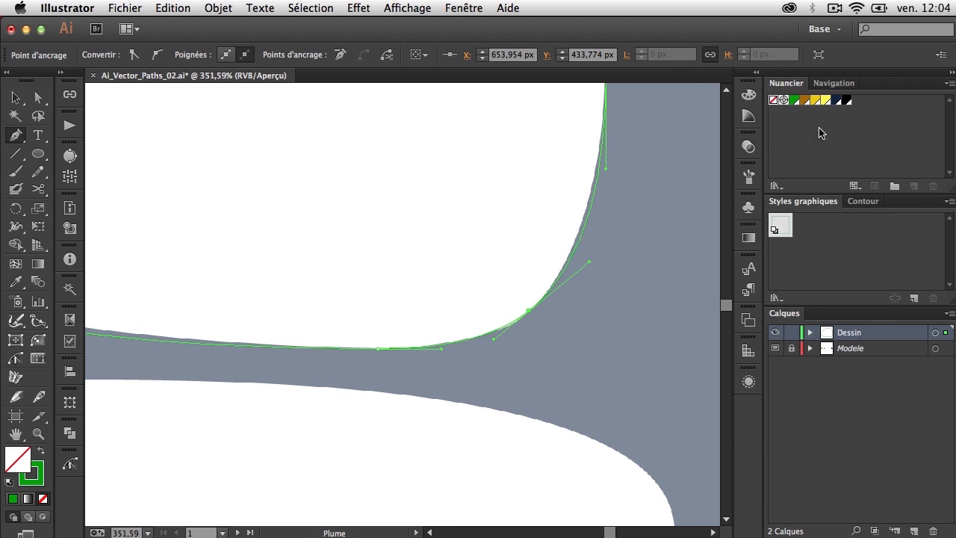
Set the Dessin layer's colour to Bleu moyen in its layer options
double_click(856, 334)
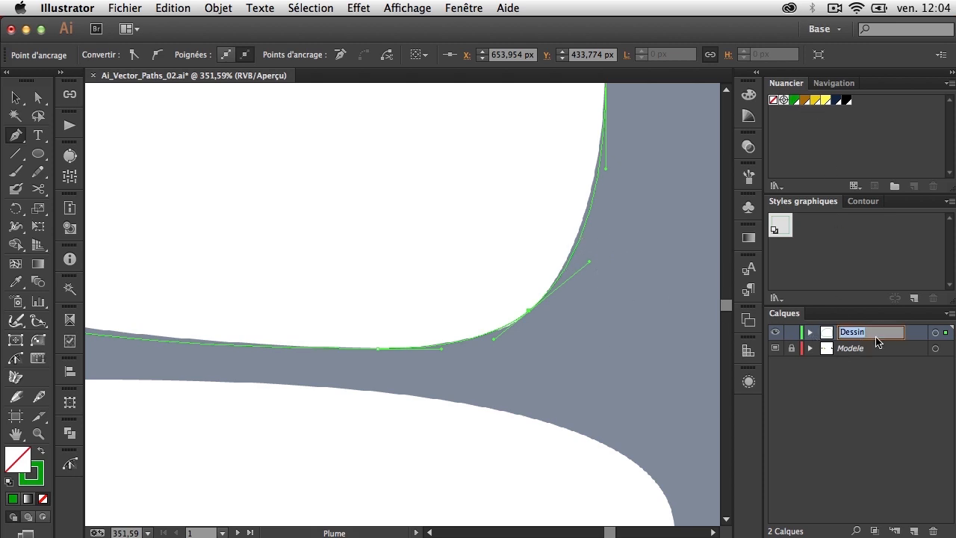
double_click(921, 338)
click(489, 289)
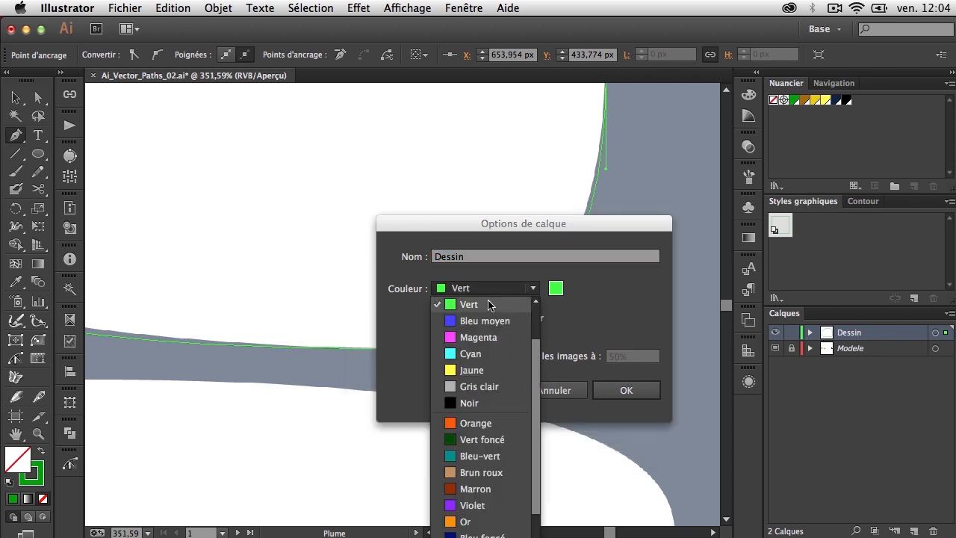
click(486, 322)
click(619, 389)
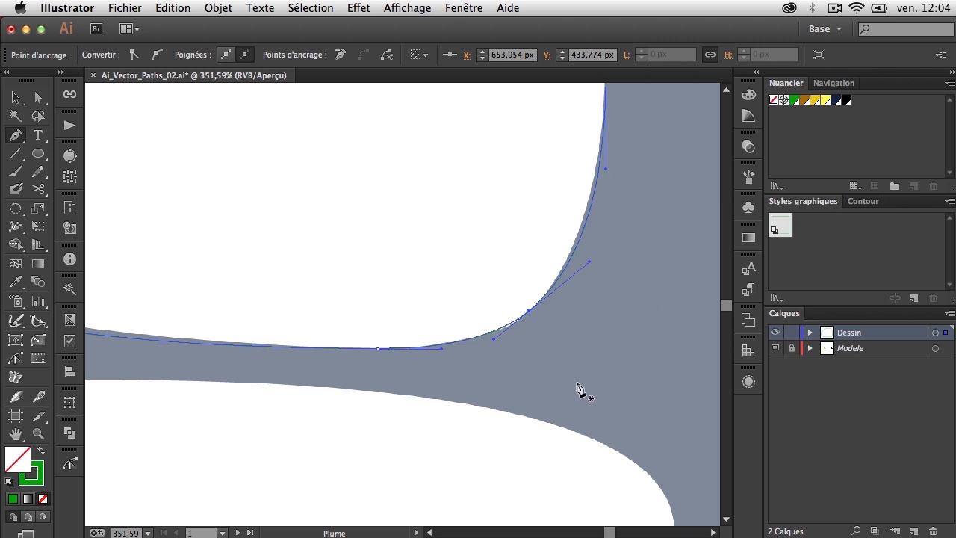
Move the lower-right bend's anchor to X 651,504 px, Y 435,633 px and the lower-left edge's anchor to X 460,831 px, Y 436,05 px
key(shift+super+a)
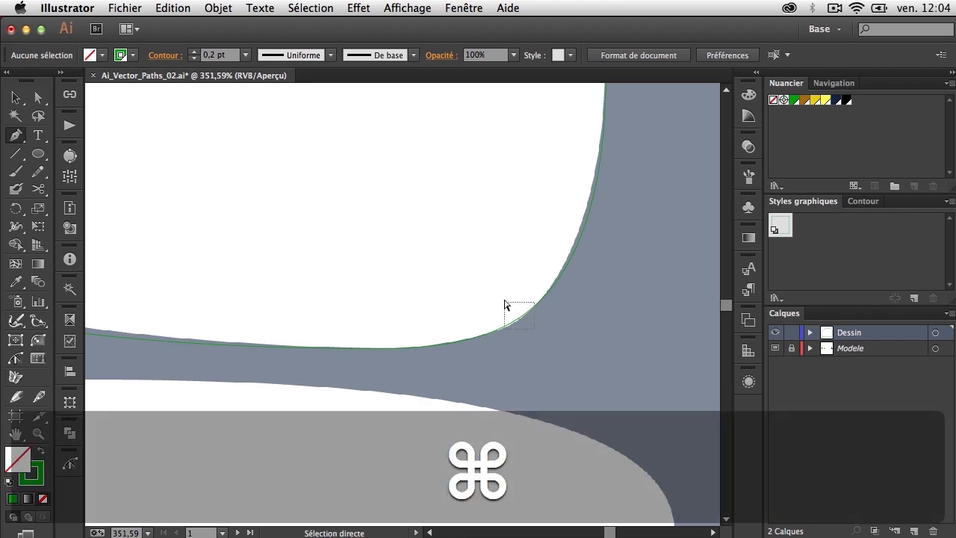
super+click(500, 330)
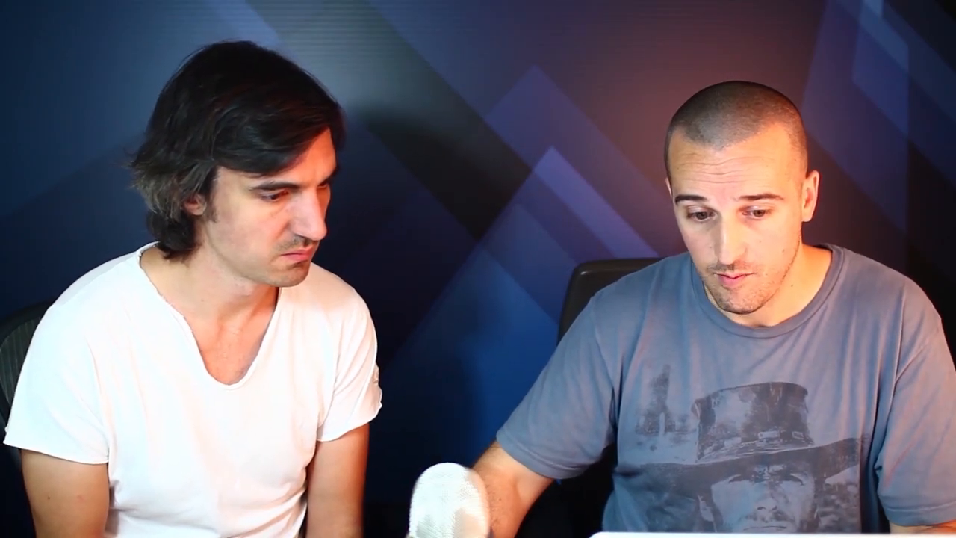
key(space)
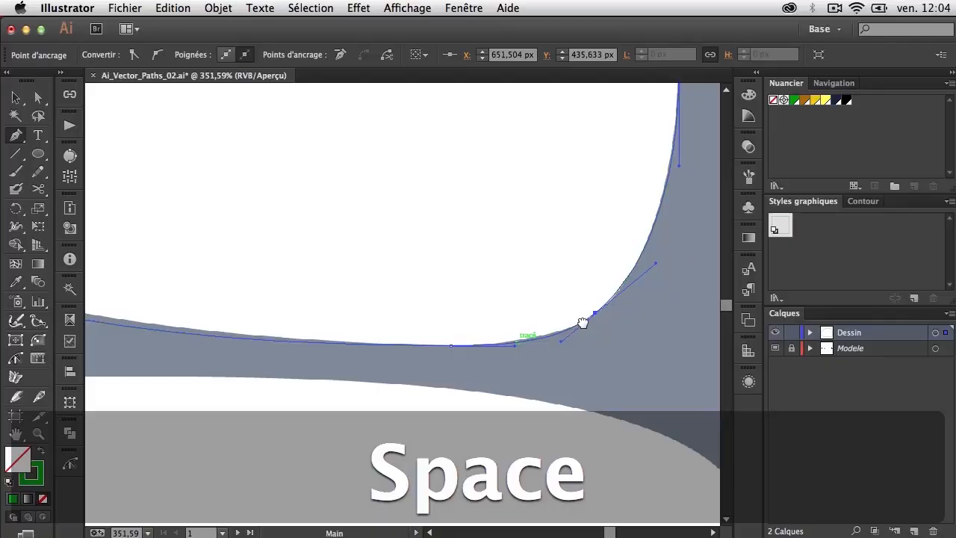
drag(195, 284, 343, 286)
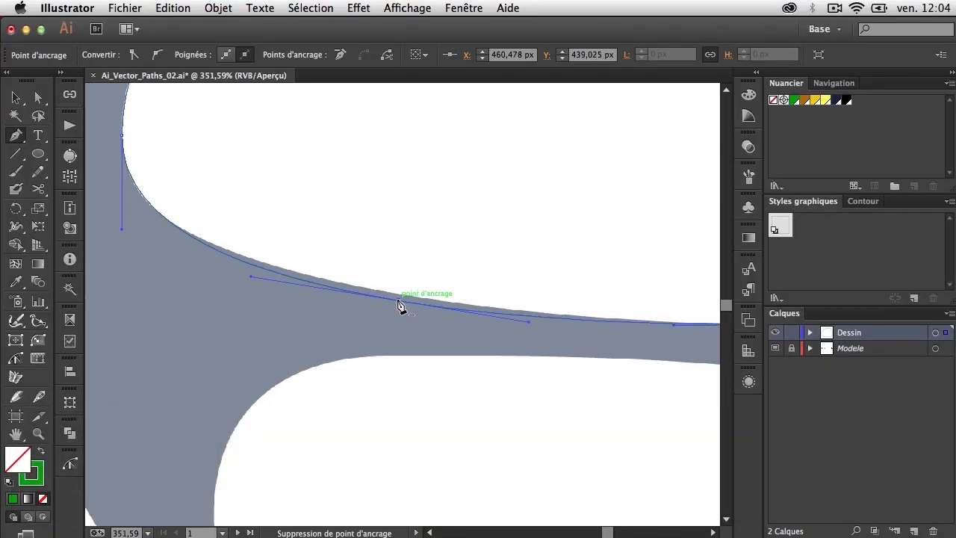
drag(398, 299, 400, 292)
Lengthen the left anchor's upper handle and the top anchor's left handle, and pull the upper-left segment inward to follow the contour
key(space)
drag(396, 213, 489, 387)
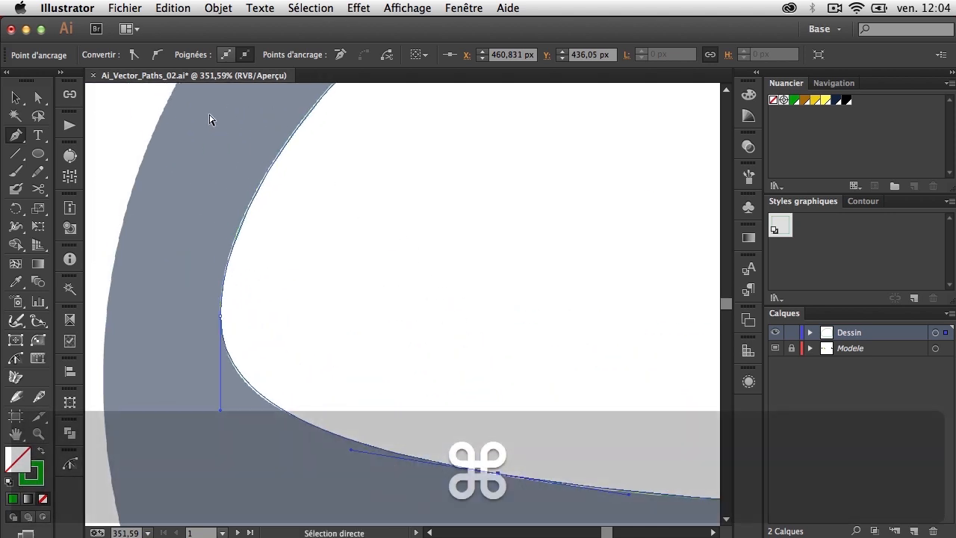
key(super+minus)
key(super+minus)
key(space)
drag(399, 226, 303, 300)
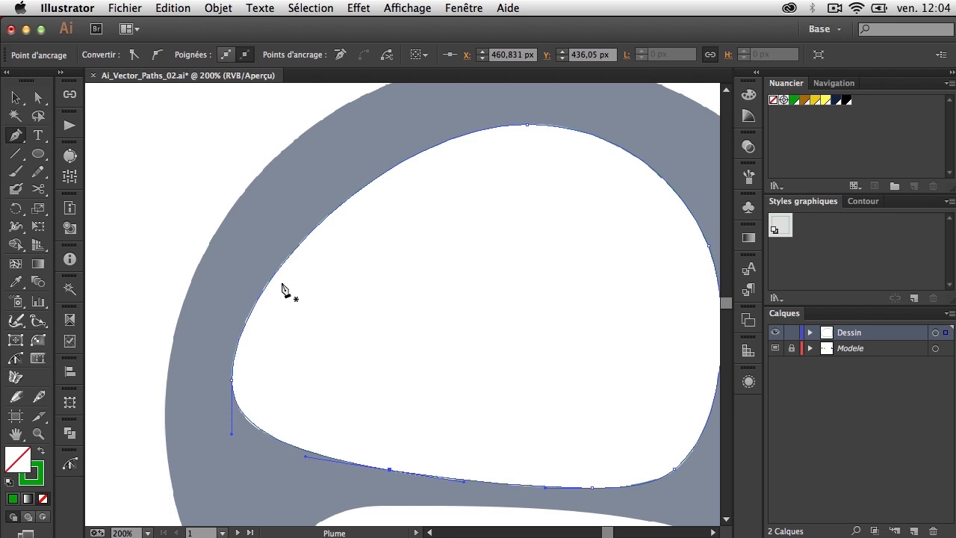
key(a)
click(232, 379)
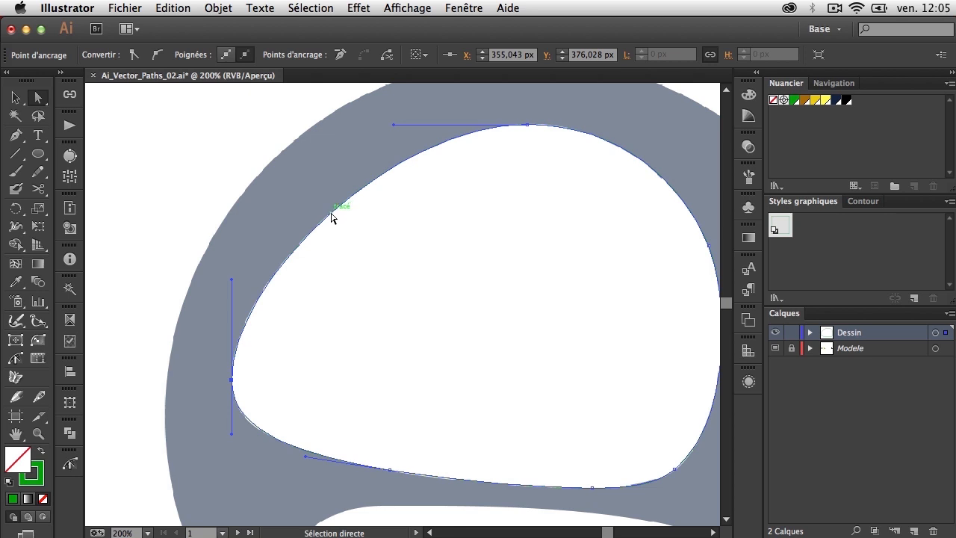
drag(231, 283, 231, 257)
mouse_move(393, 126)
mouse_down()
mouse_move(418, 128)
mouse_move(382, 125)
mouse_up()
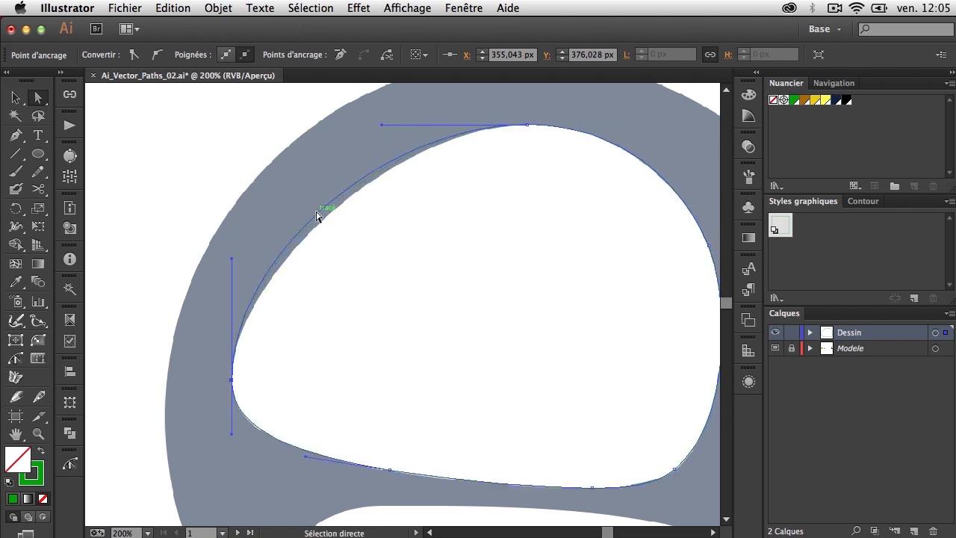
mouse_move(315, 216)
mouse_down()
mouse_move(323, 224)
mouse_move(308, 212)
mouse_move(328, 217)
mouse_move(312, 208)
mouse_move(367, 188)
mouse_move(308, 247)
mouse_move(336, 216)
mouse_move(273, 145)
mouse_move(366, 224)
mouse_move(346, 207)
mouse_move(366, 194)
mouse_move(321, 231)
mouse_move(312, 177)
mouse_move(312, 236)
mouse_move(330, 215)
mouse_move(323, 228)
mouse_up()
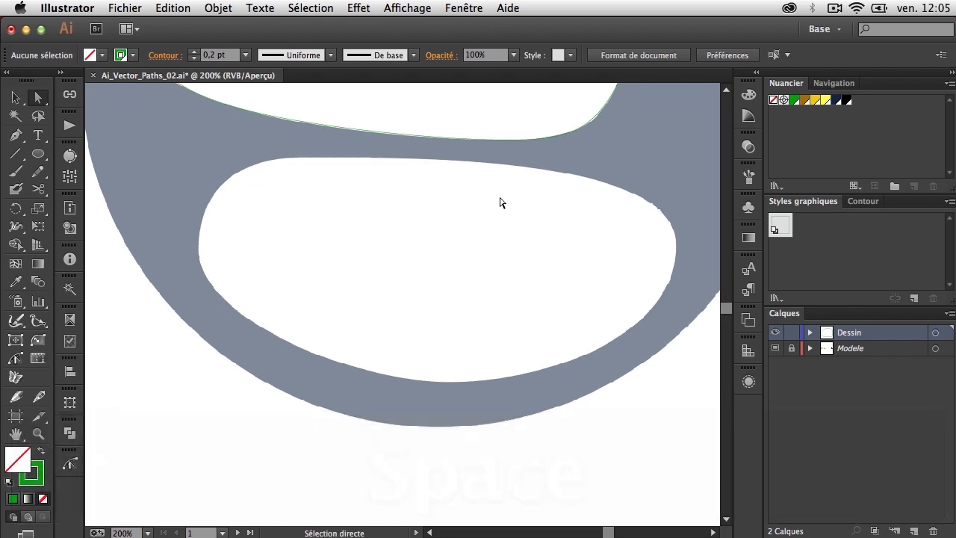
Start a Pen path around the lower white shape, placing smooth anchors at its top, right, bottom and left extremes
key(p)
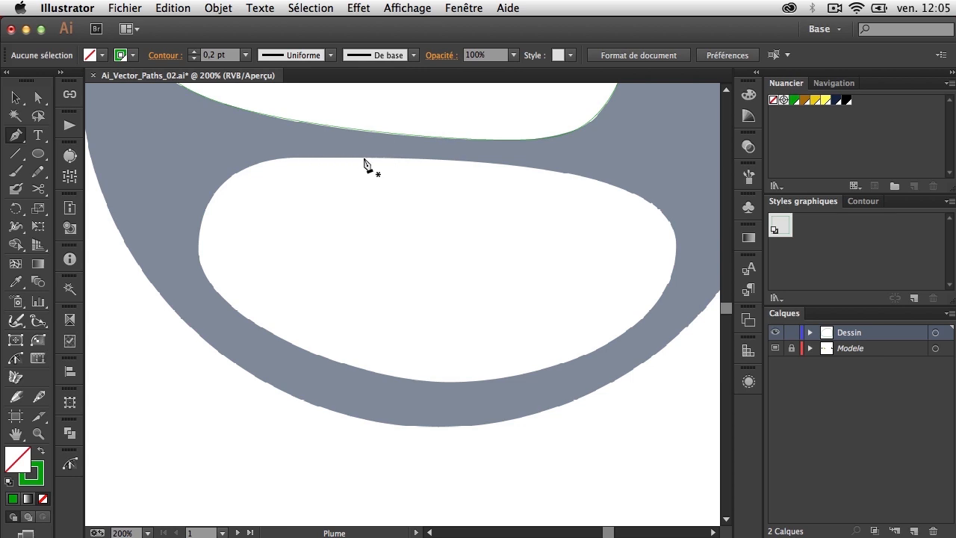
drag(360, 158, 480, 159)
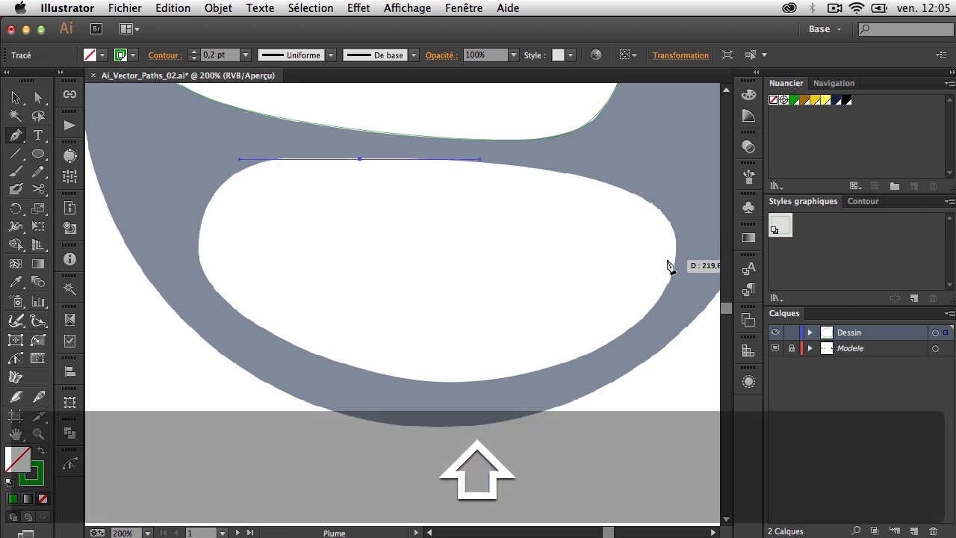
drag(676, 247, 669, 328)
drag(442, 382, 325, 382)
key(space)
key(shift)
click(199, 253)
key(shift)
drag(198, 253, 198, 199)
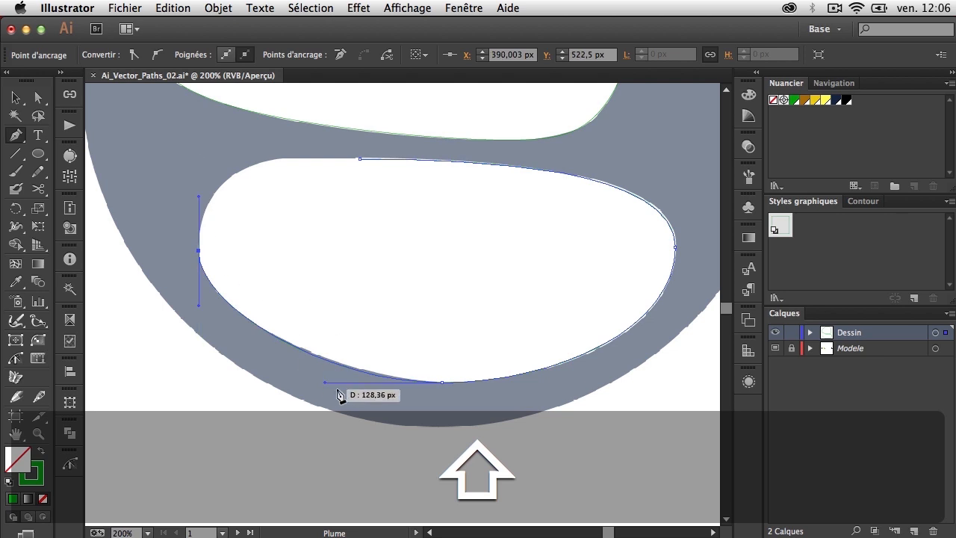
Close the lower shape's path at its top anchor and fit the anchor on the upper-left bend to the contour
drag(359, 159, 491, 165)
key(super)
drag(276, 171, 273, 159)
Nudge the lower path's top anchor up to Y 460 px and several steps rightward, and nudge the right extreme anchor rightward
super+click(360, 160)
key(Up)
key(Right)
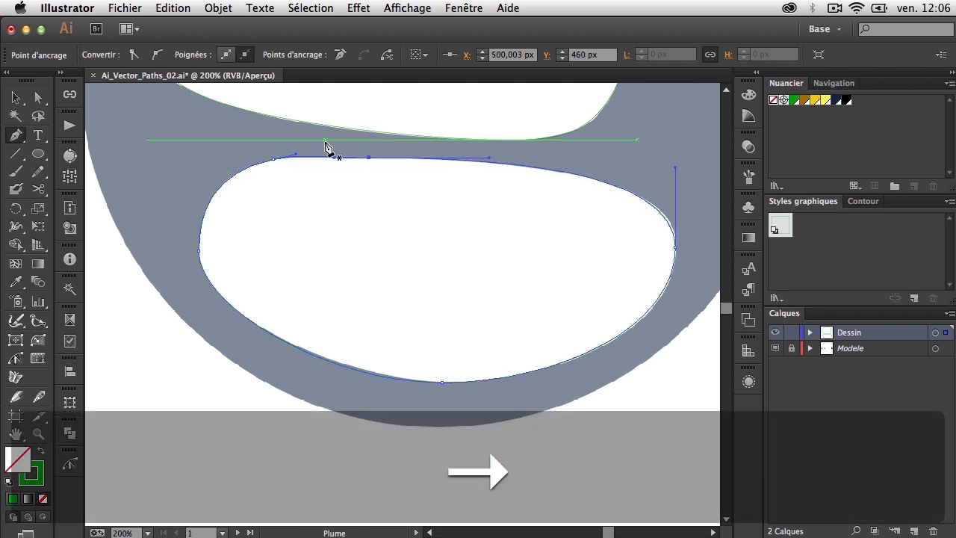
key(Right)
key(Right)
key(Right)
key(Right)
key(Right)
key(Right)
key(super)
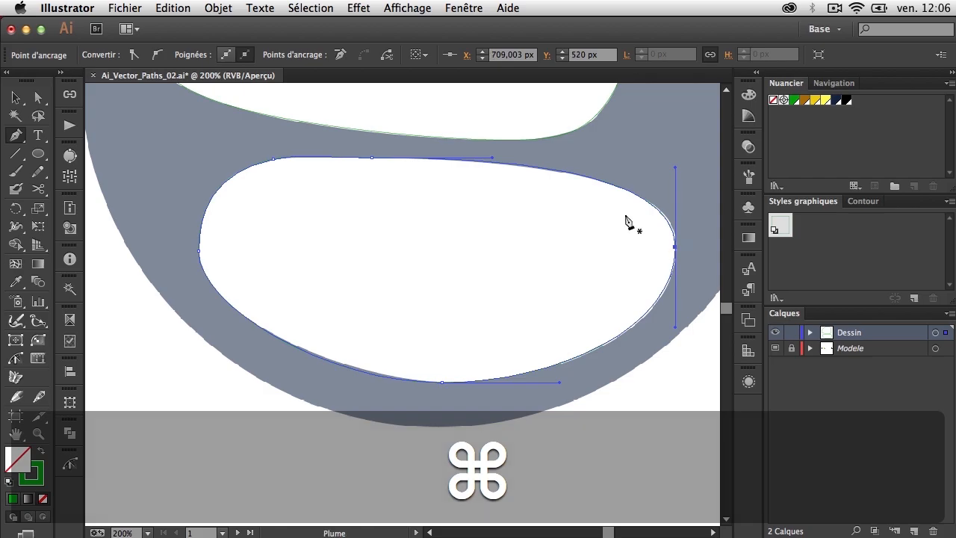
key(Right)
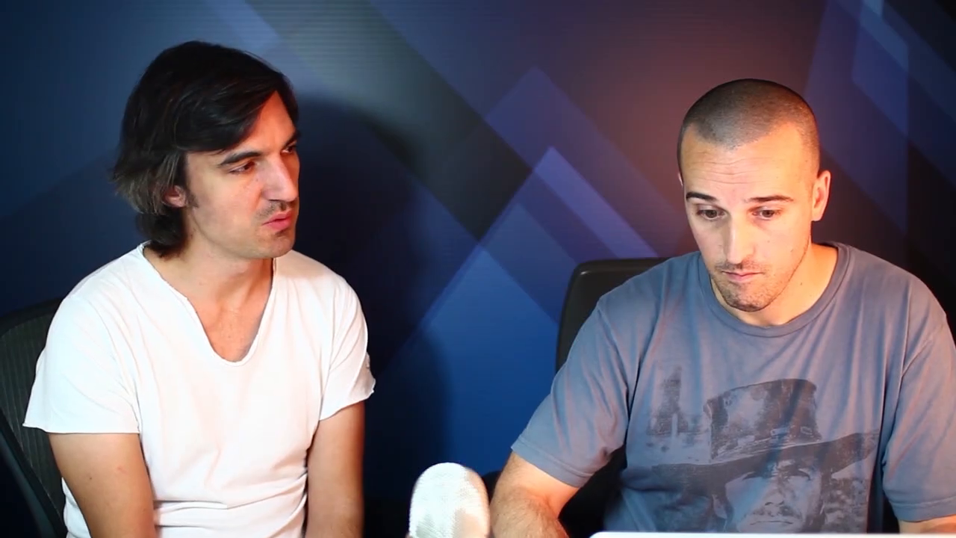